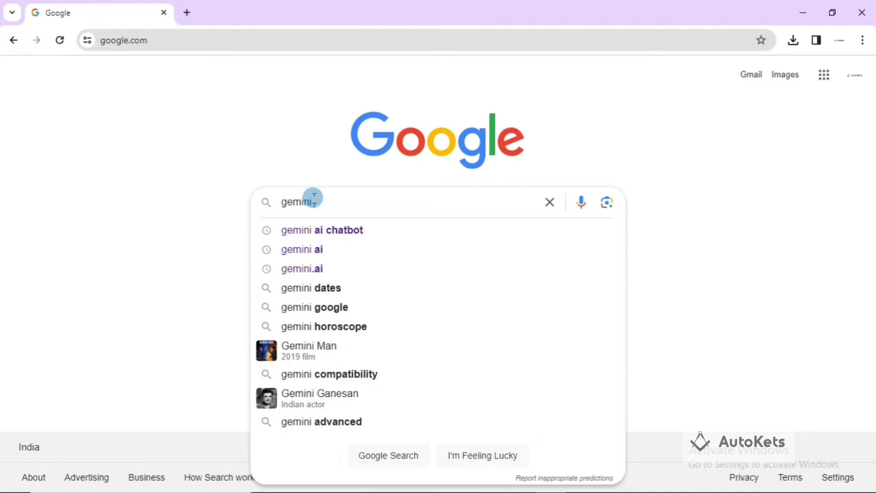
- Search Google for 'gemini ai chatbot' and open the Gemini app from the results
text(ai chatb)
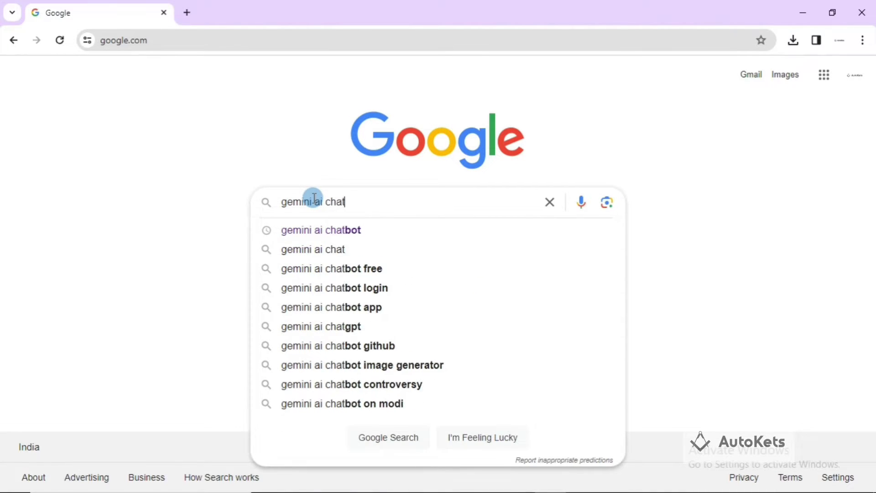
text(ot)
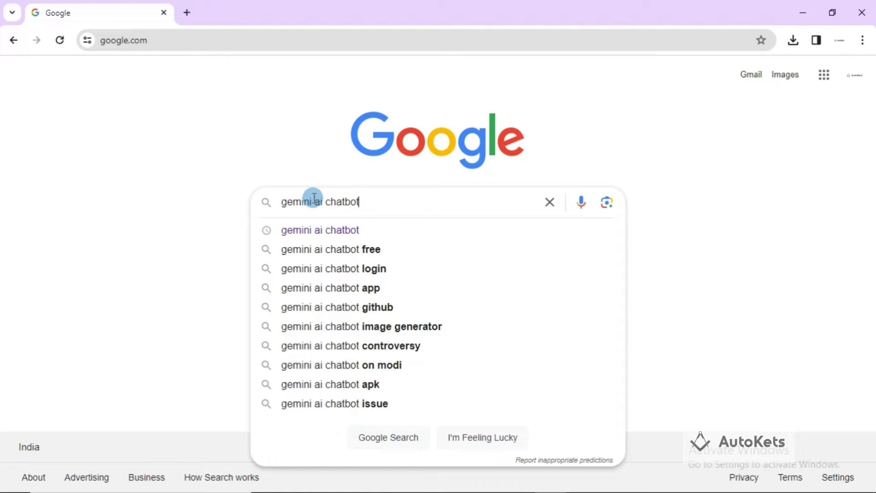
key(Return)
click(155, 220)
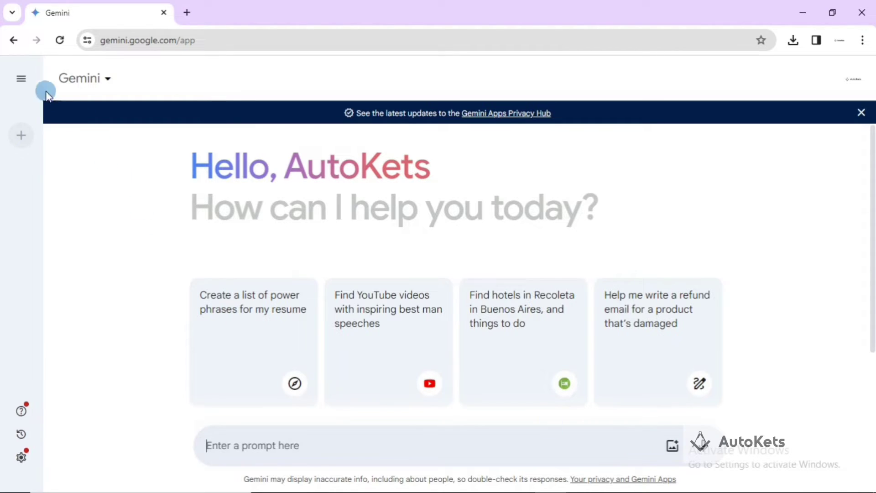
- Expand Gemini's side panel and pick an earlier chat from the recent list
click(20, 84)
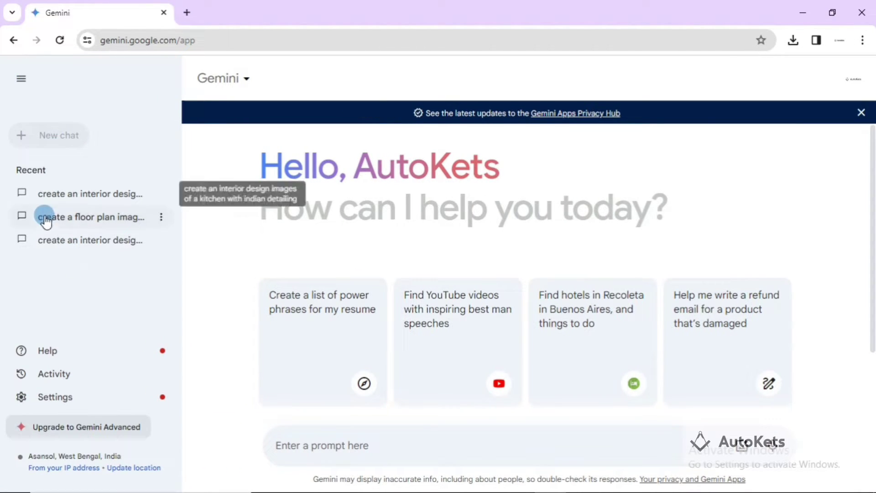
click(47, 249)
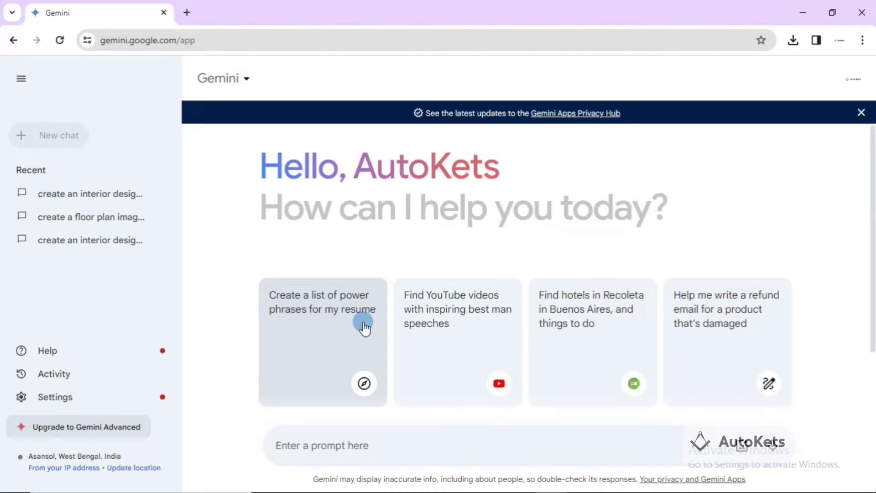
click(61, 429)
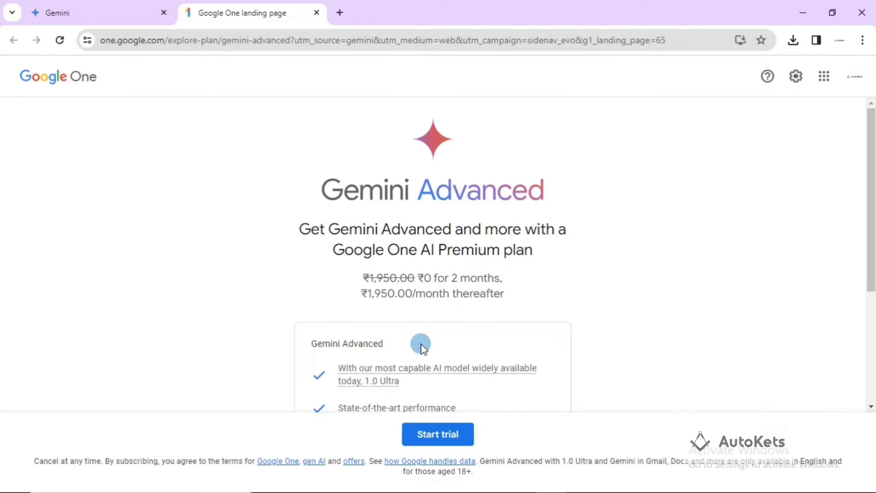
scroll(413, 347, down, 3)
scroll(418, 342, up, 3)
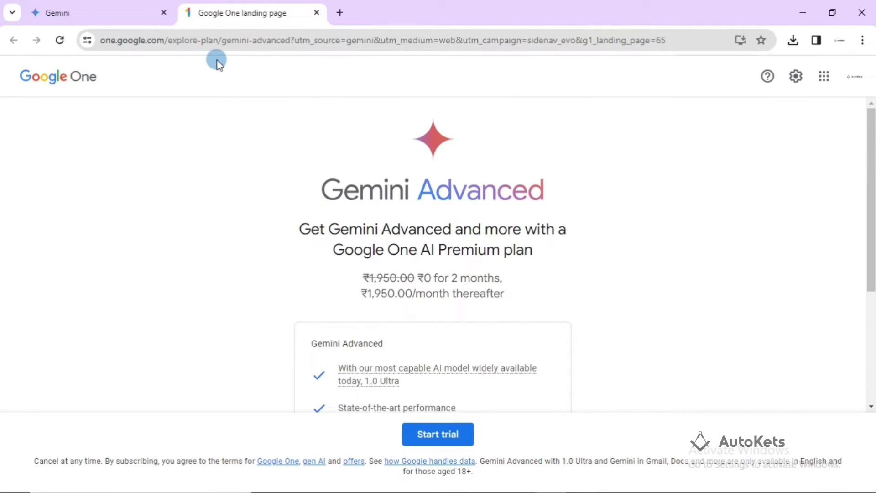
click(316, 13)
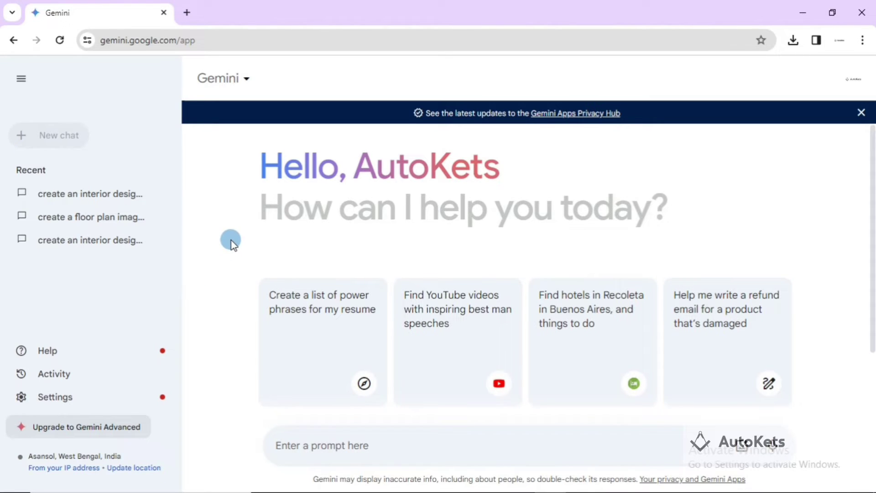
- Collapse the side panel and send a prompt for a bedroom interior image in Indian detailing
click(312, 443)
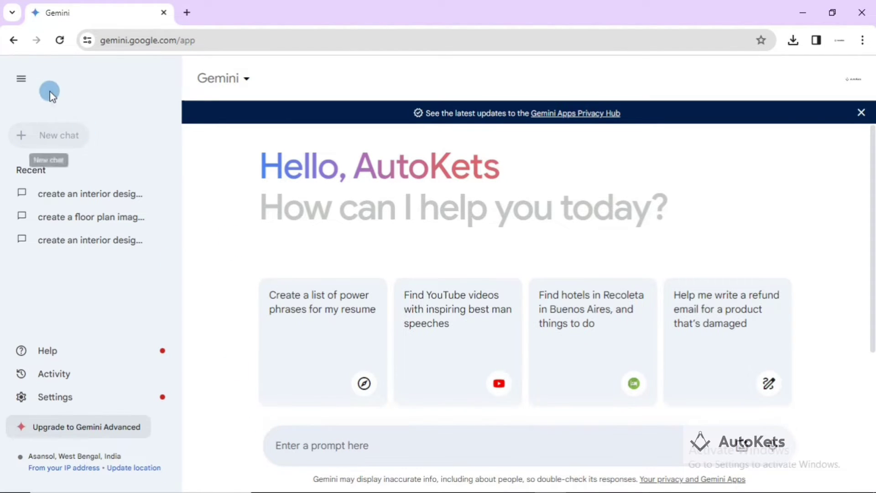
click(32, 85)
click(245, 450)
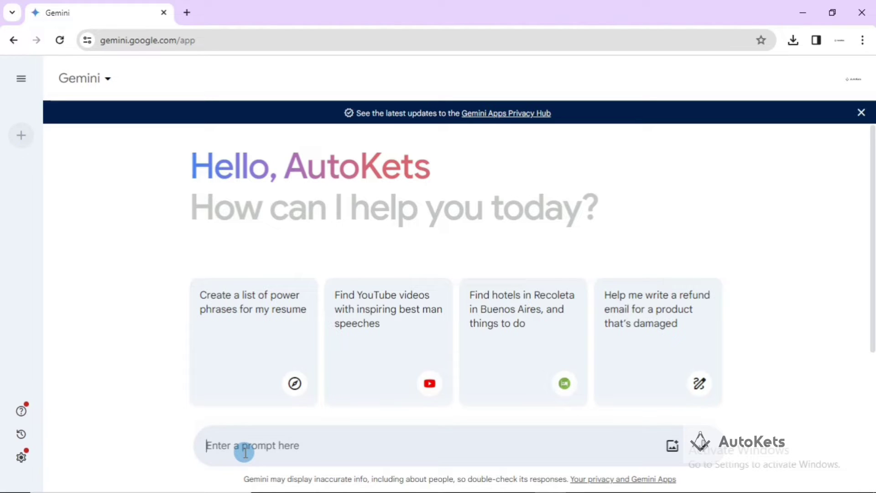
text(cra)
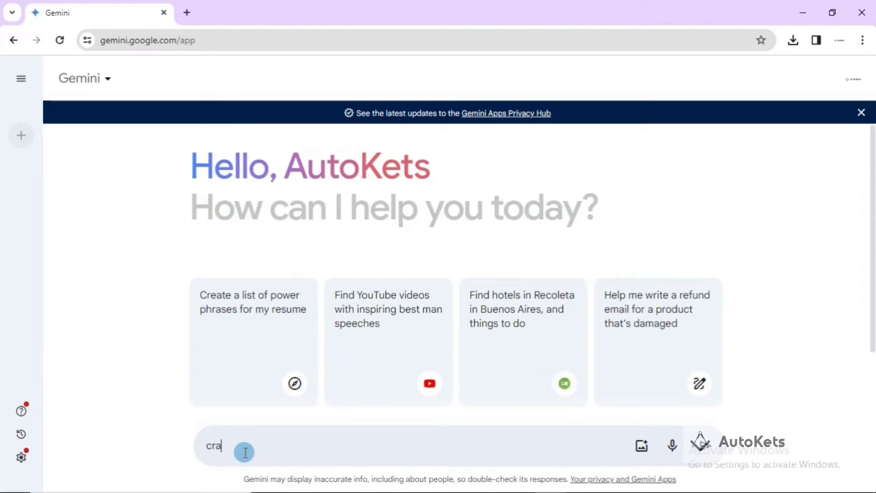
text(te eate an image of )
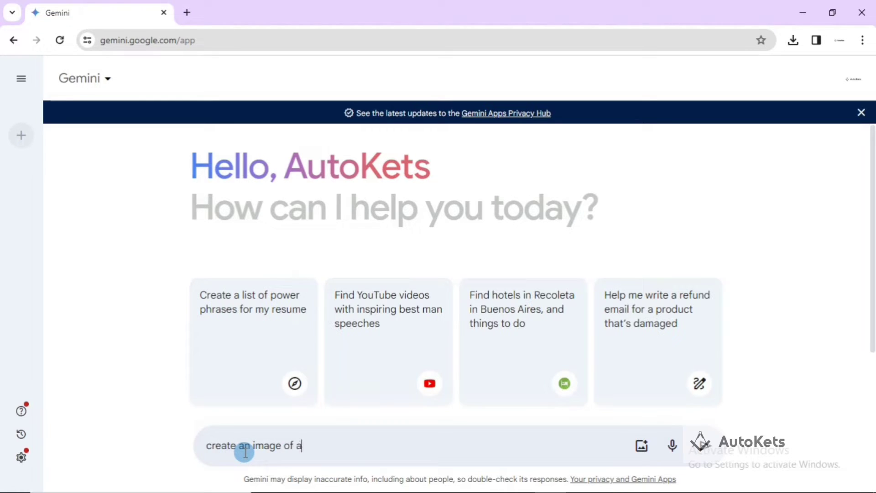
text(an interior design of a bedroom in in)
key(BackSpace)
text(ian detailing)
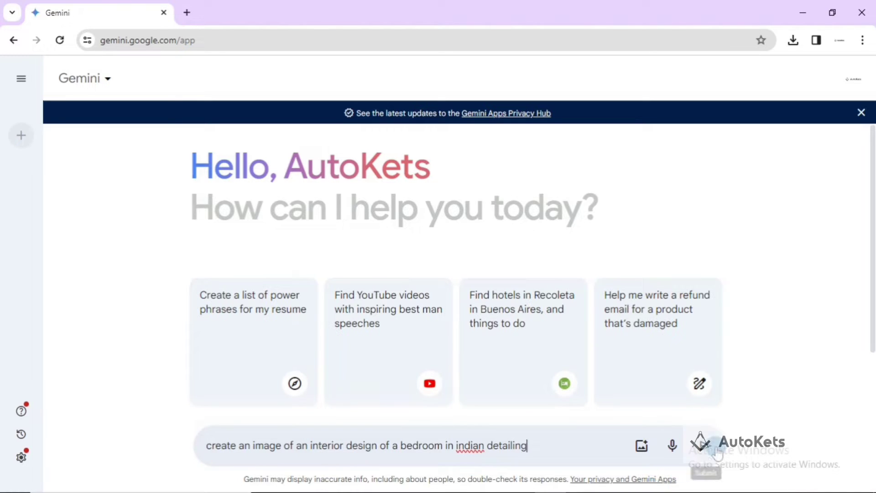
click(703, 445)
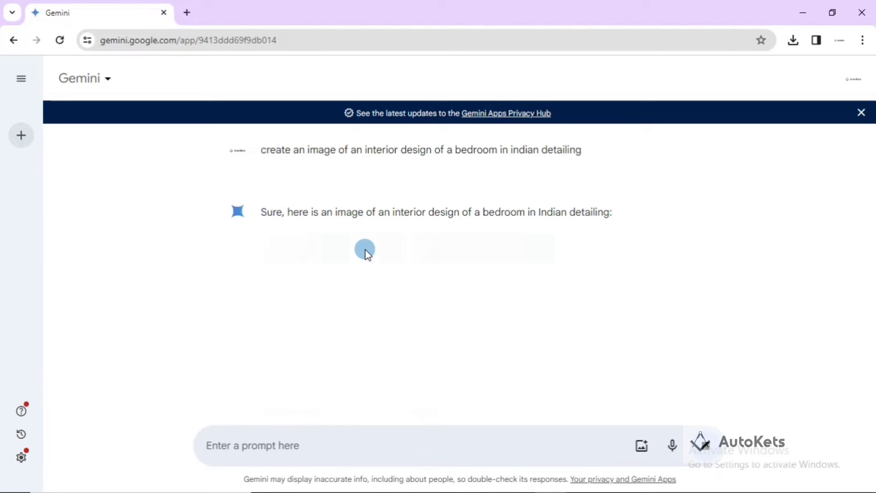
- Review the four Indian-style bedroom images and generate two more below them
mouse_move(365, 251)
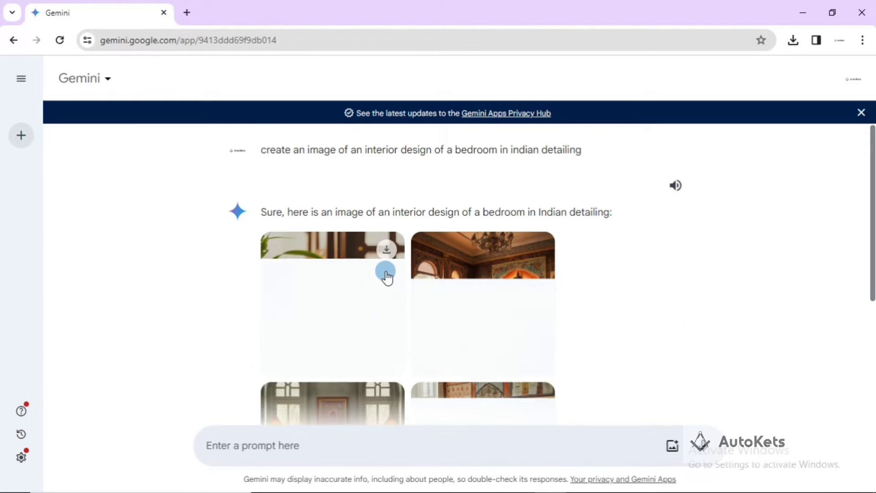
mouse_move(438, 313)
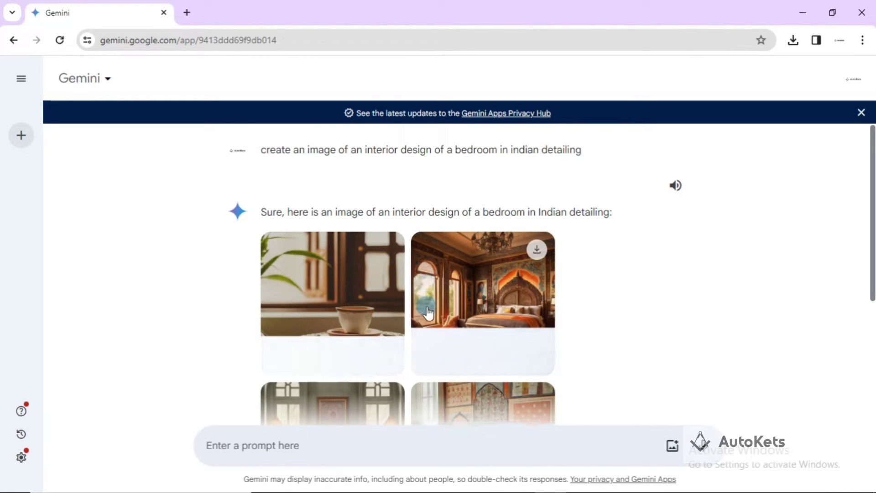
scroll(507, 303, down, 1)
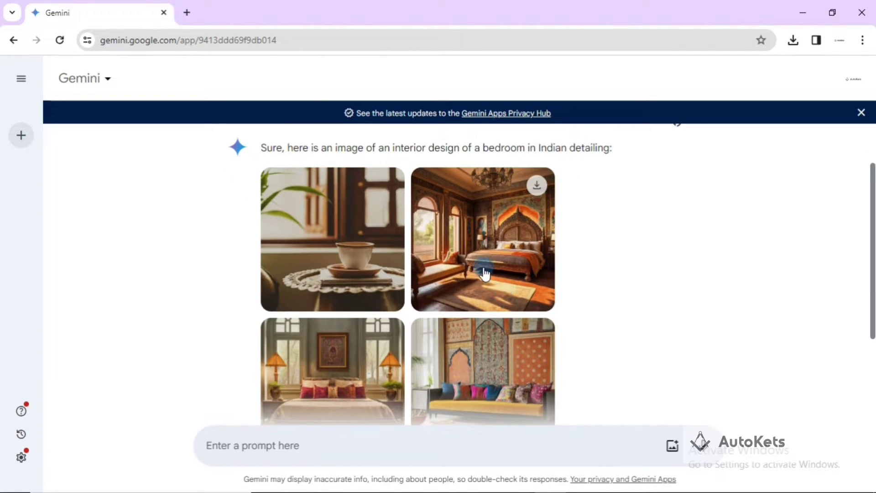
scroll(431, 316, down, 2)
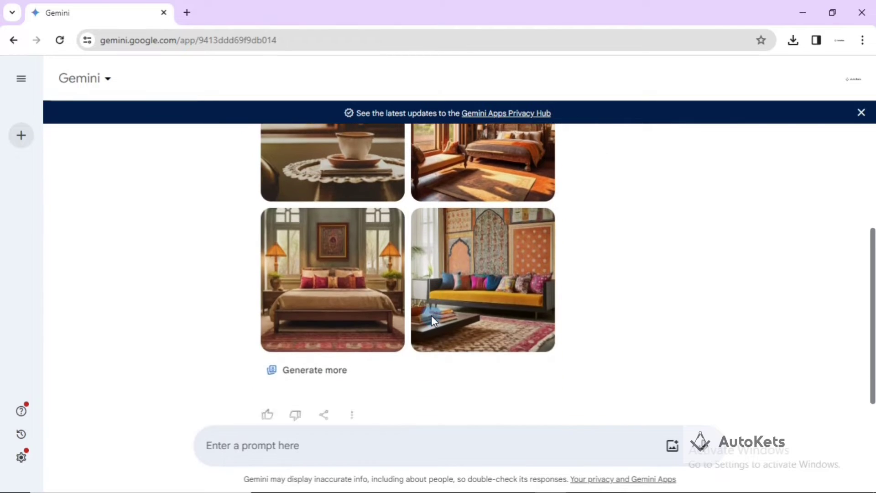
scroll(432, 316, up, 2)
scroll(432, 322, down, 1)
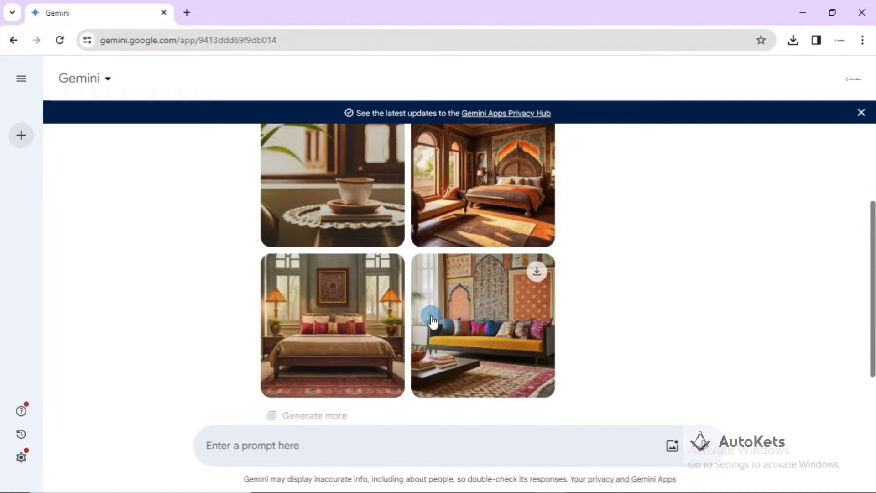
scroll(432, 322, down, 1)
scroll(432, 322, up, 1)
scroll(433, 322, down, 1)
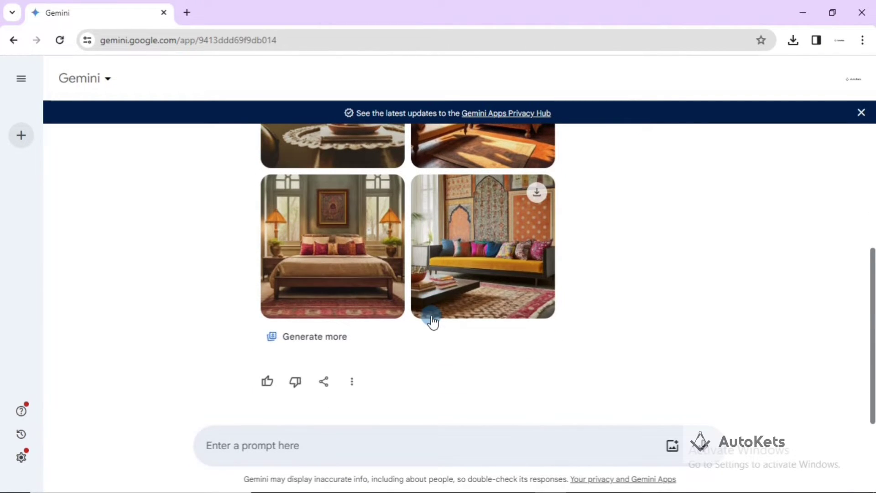
click(315, 338)
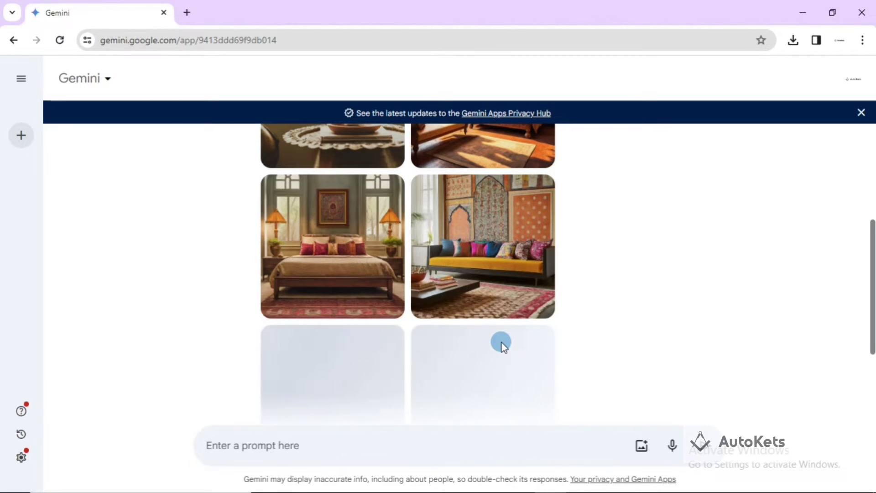
scroll(501, 342, down, 3)
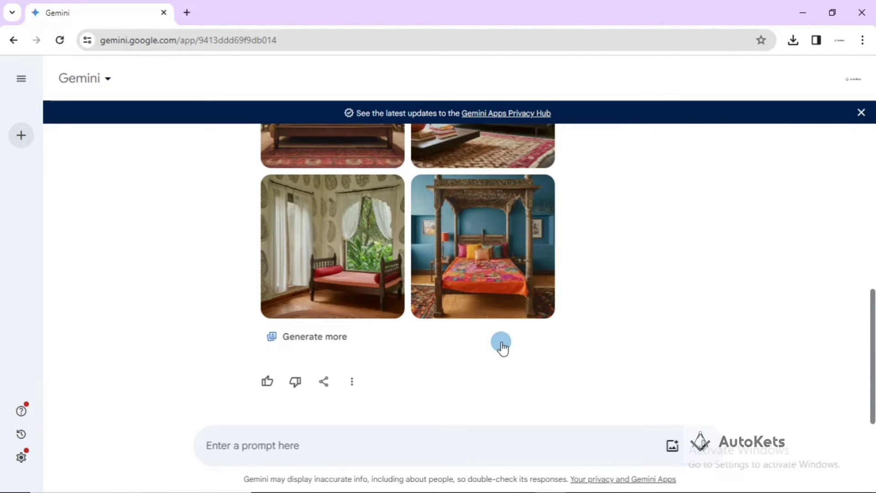
scroll(501, 341, up, 10)
- Download the carved four-poster bedroom image at full size and check the finished download
click(466, 275)
click(377, 274)
click(377, 275)
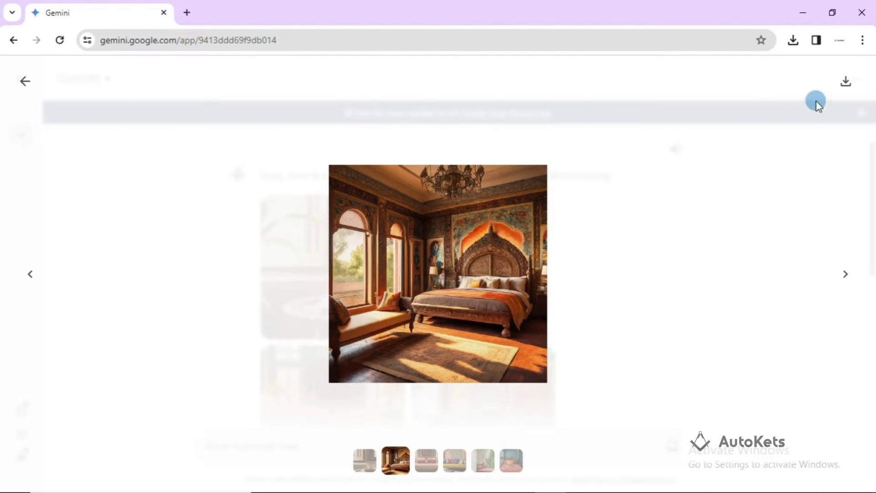
click(839, 89)
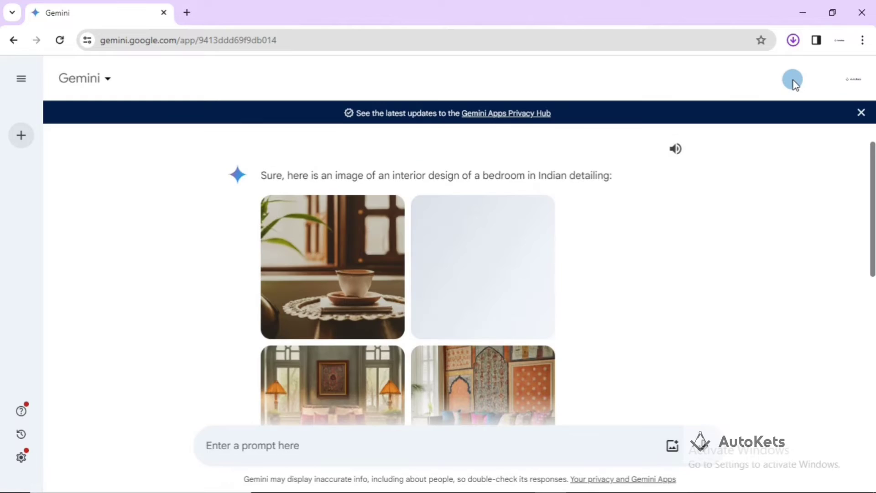
click(790, 47)
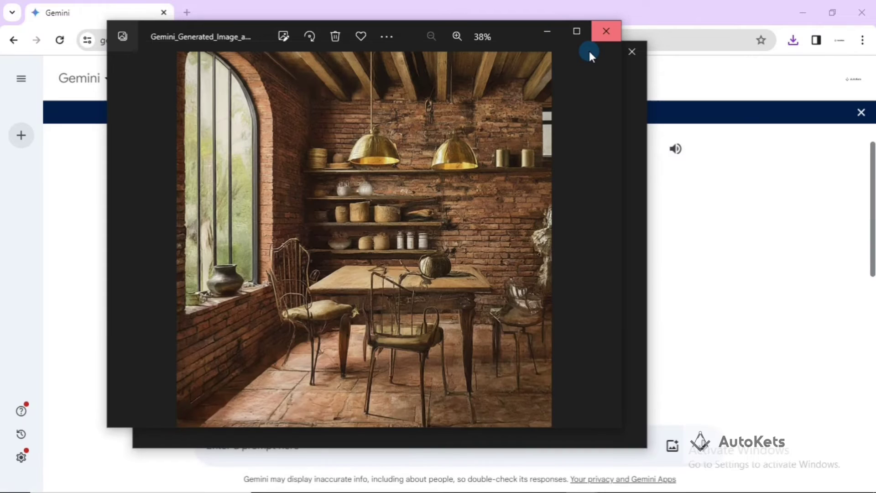
- Close the duplicate Photos window and zoom in and out on the downloaded bedroom image
click(589, 53)
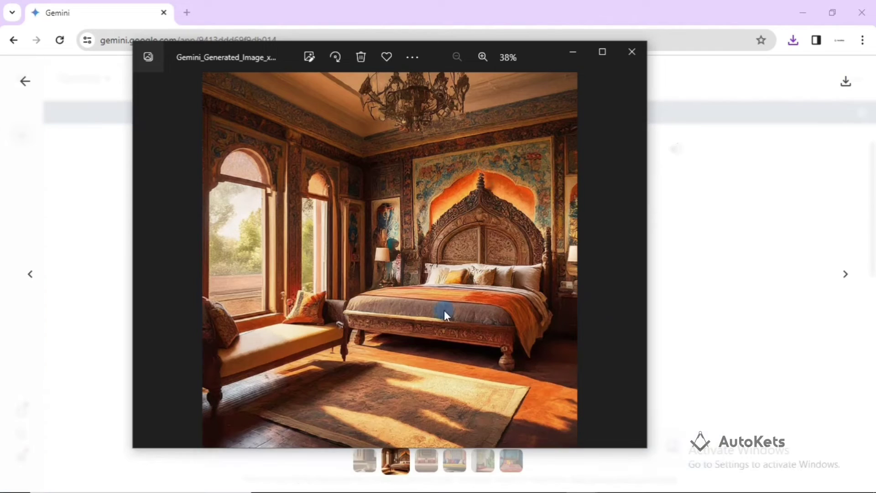
scroll(393, 250, up, 5)
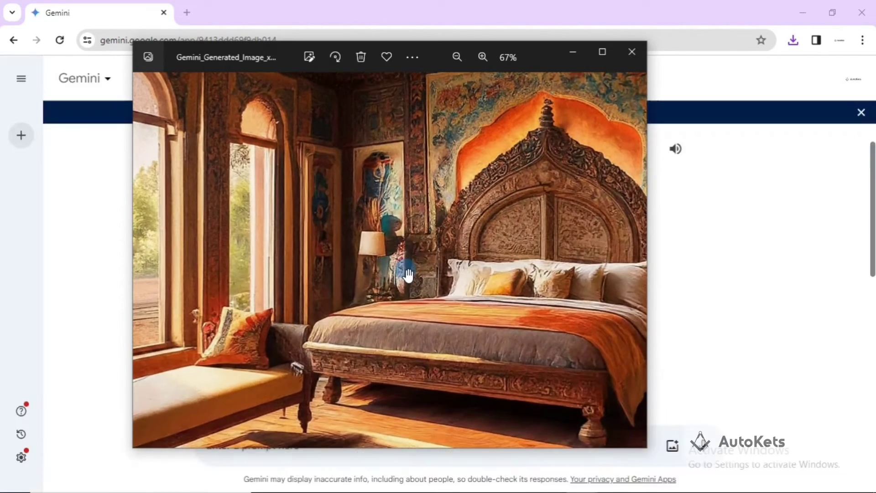
scroll(408, 274, up, 2)
scroll(408, 275, down, 6)
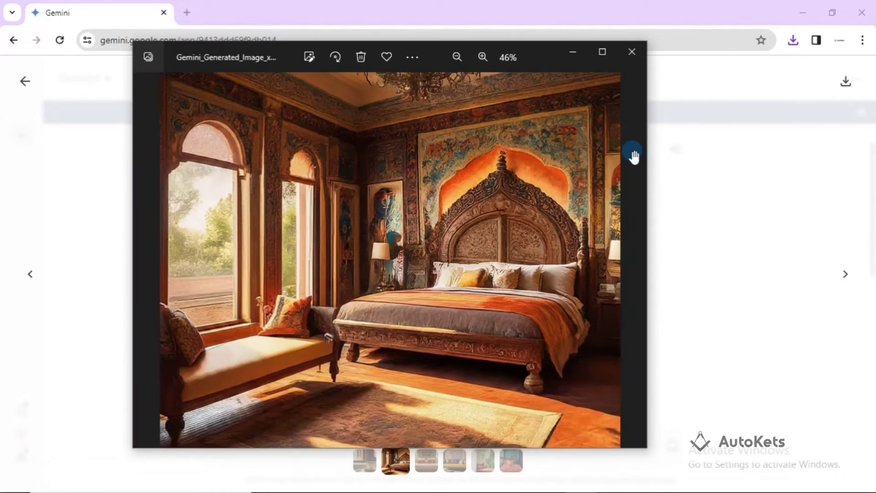
- Close the photo viewer and enlarged image preview to return to the full chat
click(633, 51)
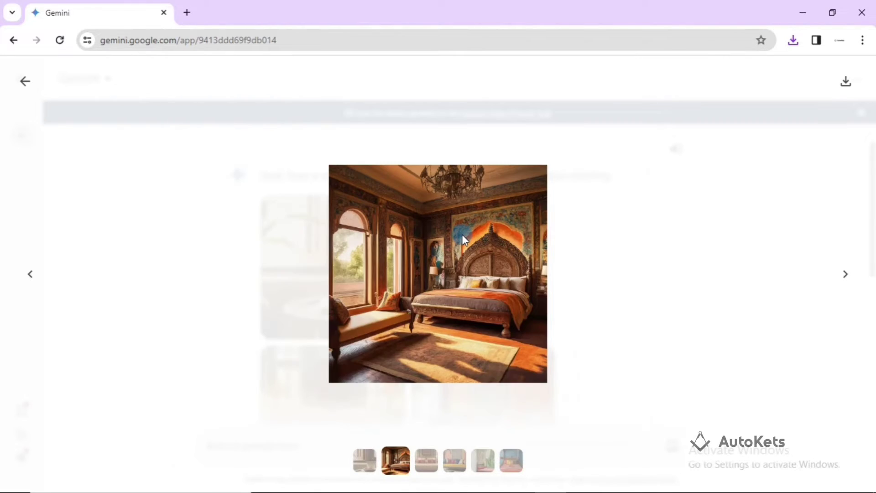
click(93, 117)
click(26, 82)
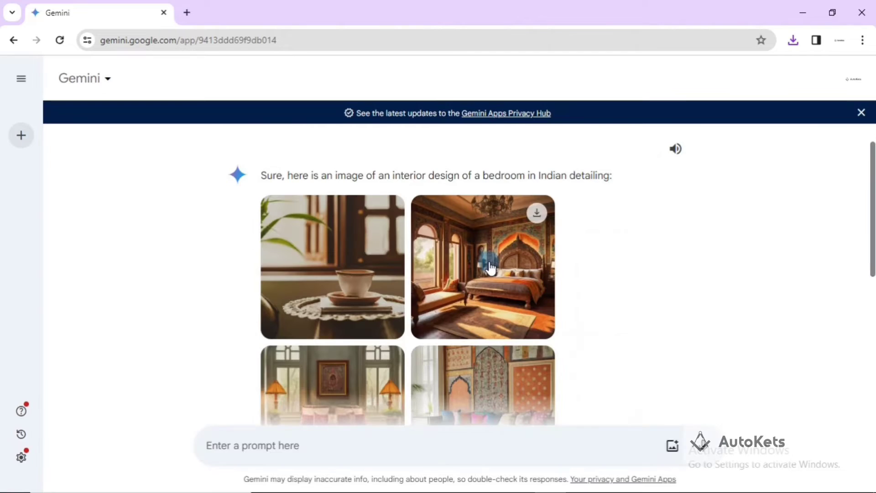
scroll(488, 260, up, 1)
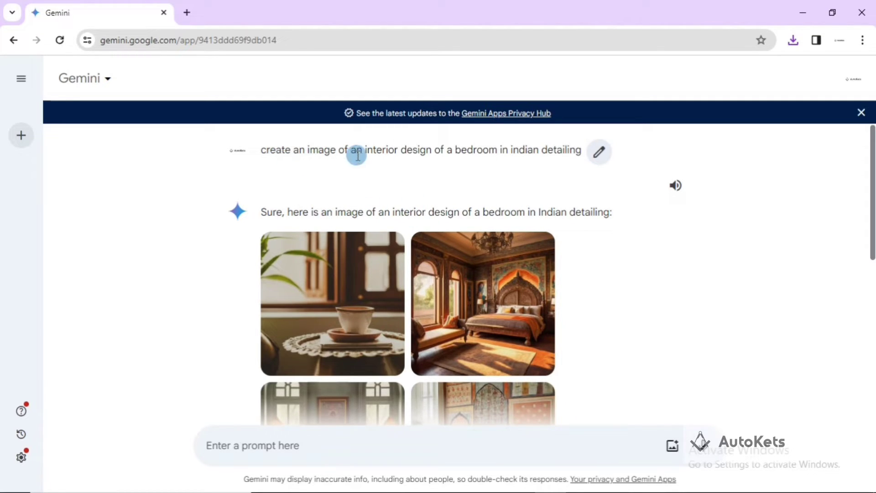
- Edit the first bedroom prompt, replacing 'indian' with 'modern'
click(601, 152)
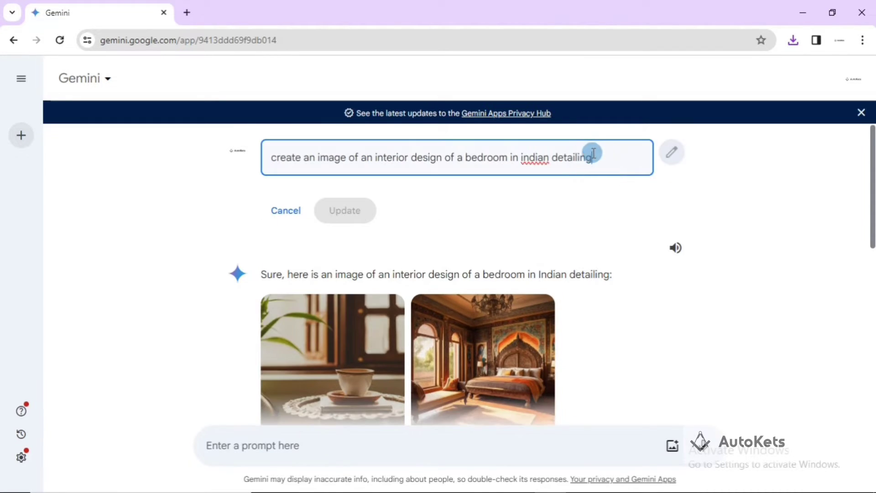
double_click(547, 157)
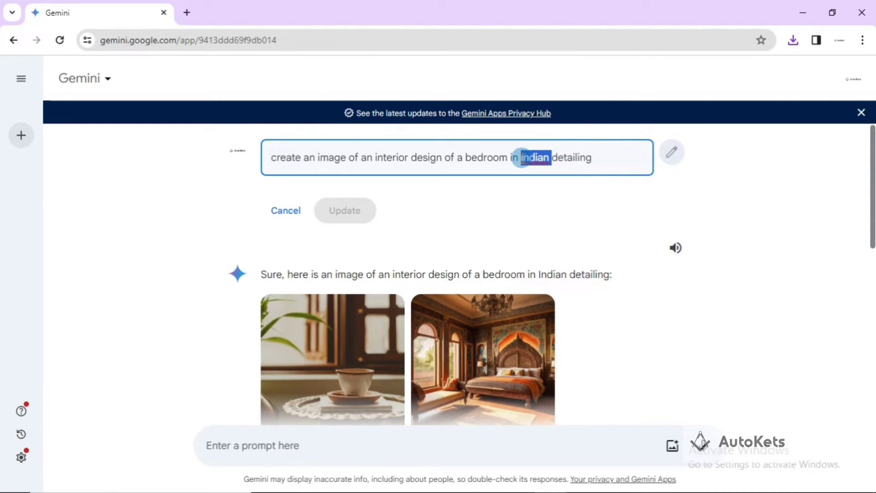
key(BackSpace)
text(mordern)
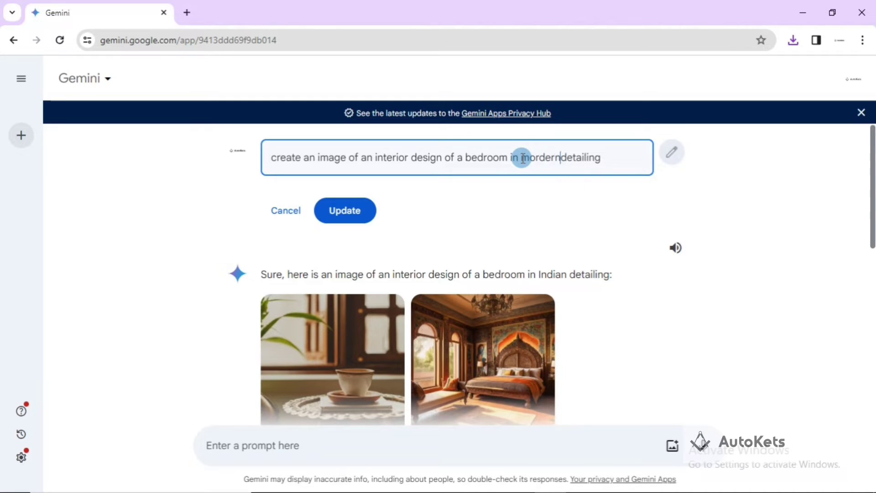
key(BackSpace)
- Update the edited prompt to regenerate four modern bedroom images and look through them
click(371, 215)
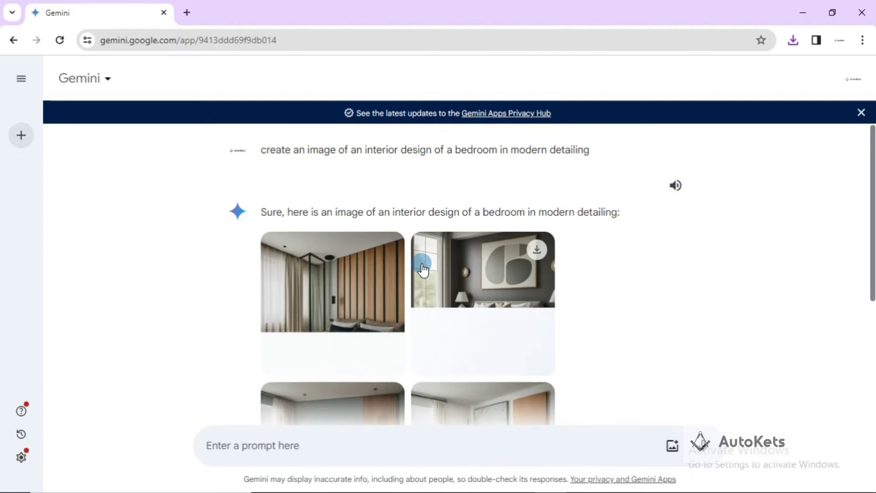
scroll(422, 270, down, 4)
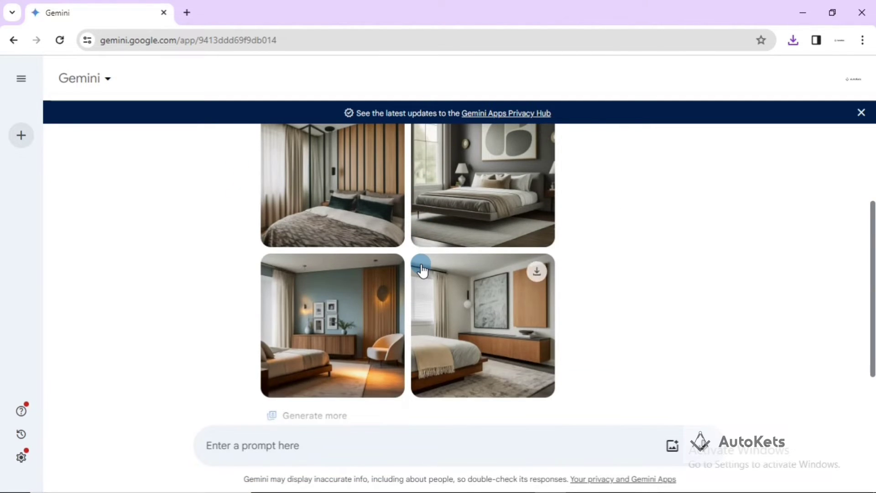
scroll(422, 270, up, 3)
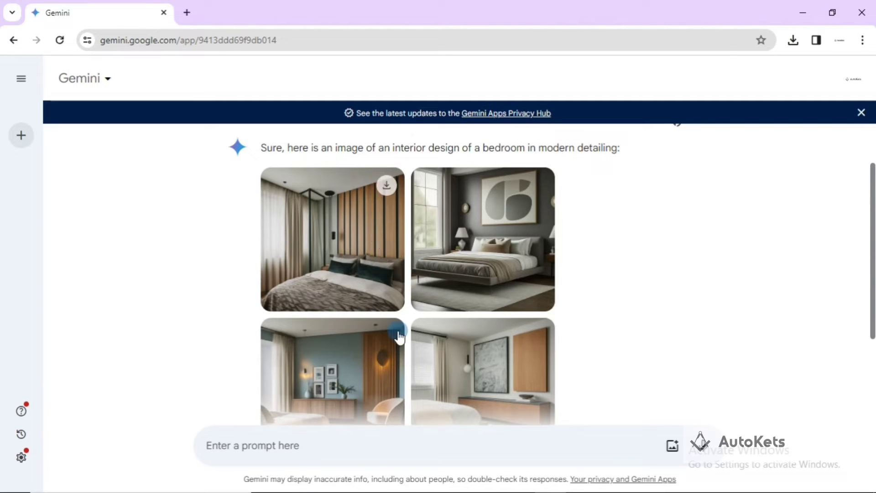
scroll(446, 362, down, 3)
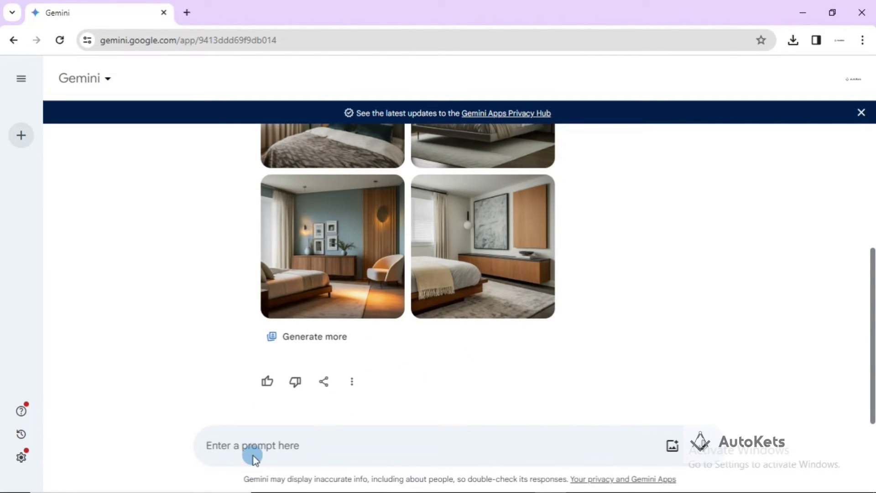
click(260, 442)
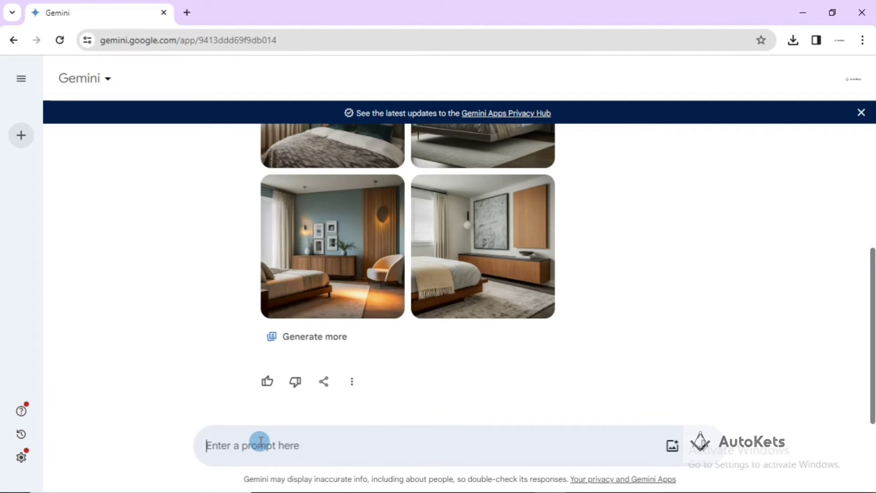
- Send a prompt for a living room interior with Japanese detailing and view the generated images
text(image)
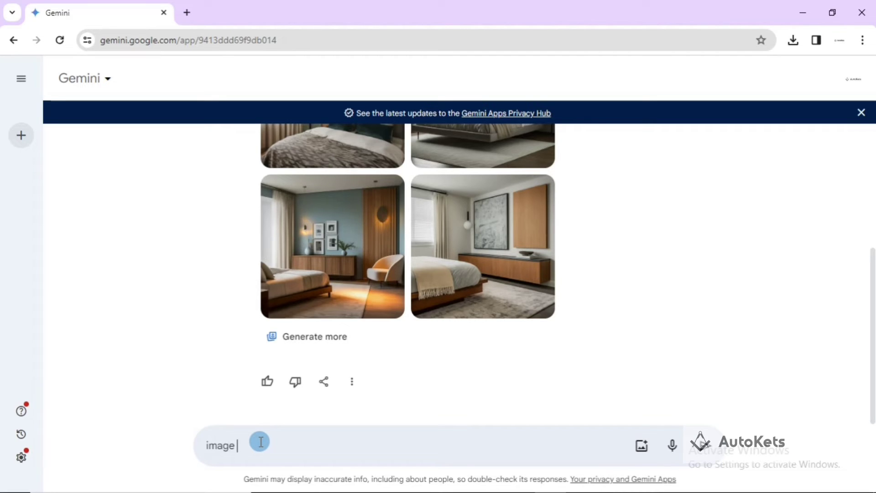
text( of a dining)
text( inte)
text(rior design fo)
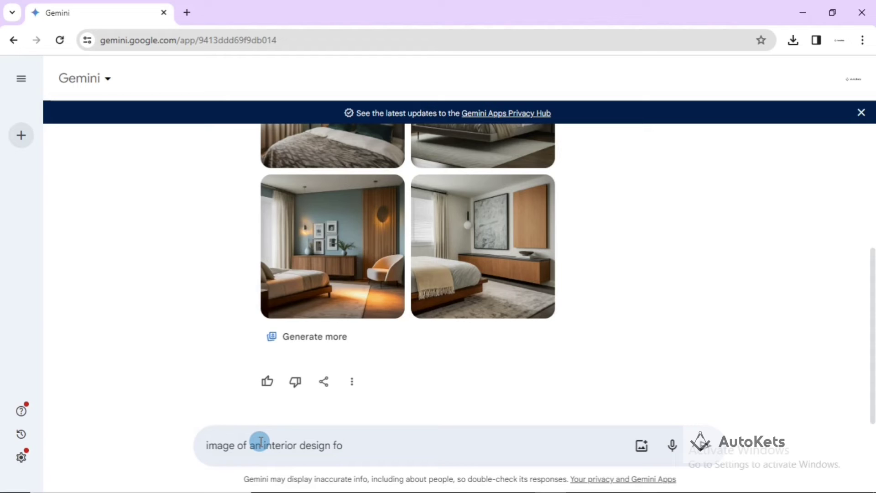
key(BackSpace)
key(BackSpace)
text(of a living room with japannese)
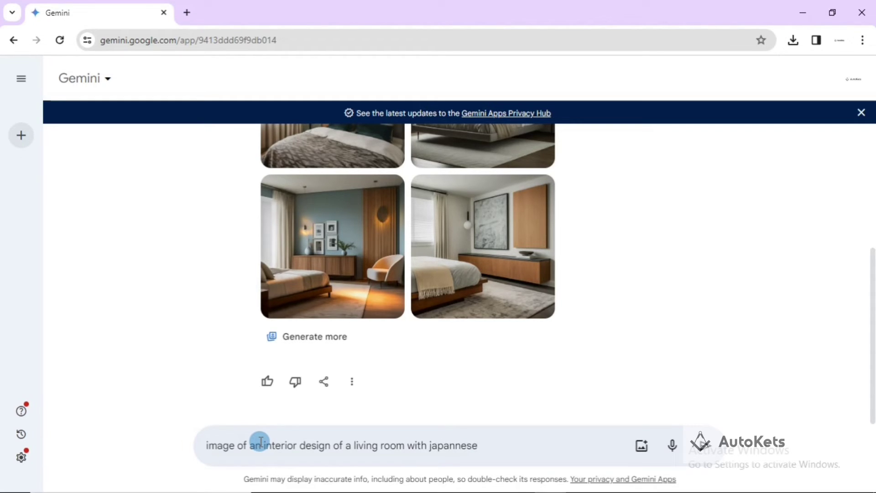
key(Delete)
text(deta)
key(Return)
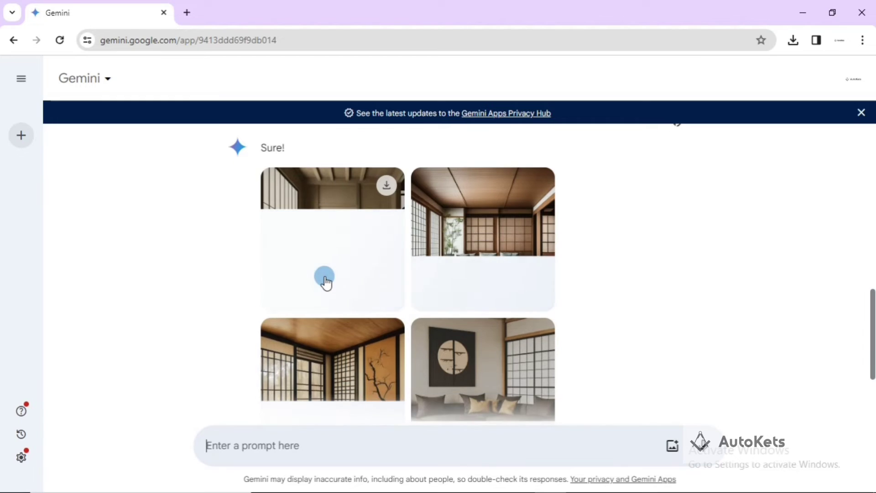
scroll(325, 281, down, 1)
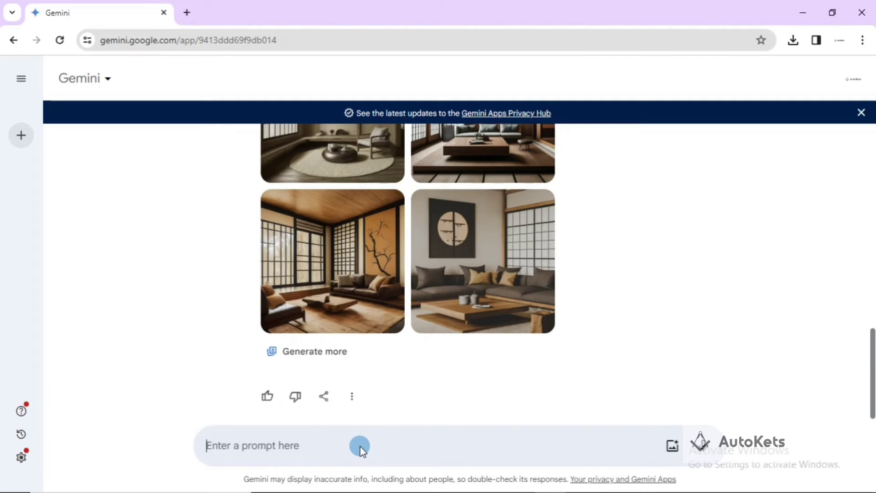
- Send 'image of an exterior of a 2floor house' and scroll through the four house exteriors
text(image of an exterior an )
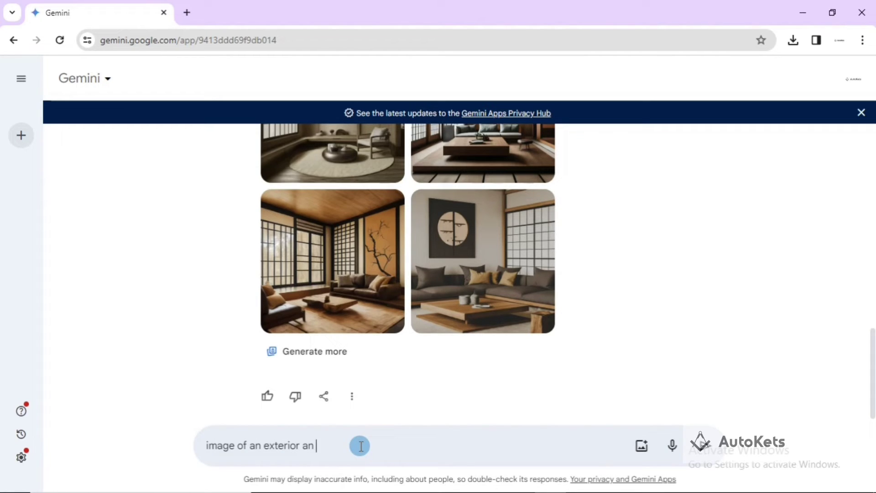
key(BackSpace)
key(BackSpace)
key(BackSpace)
text(of a 2floor house)
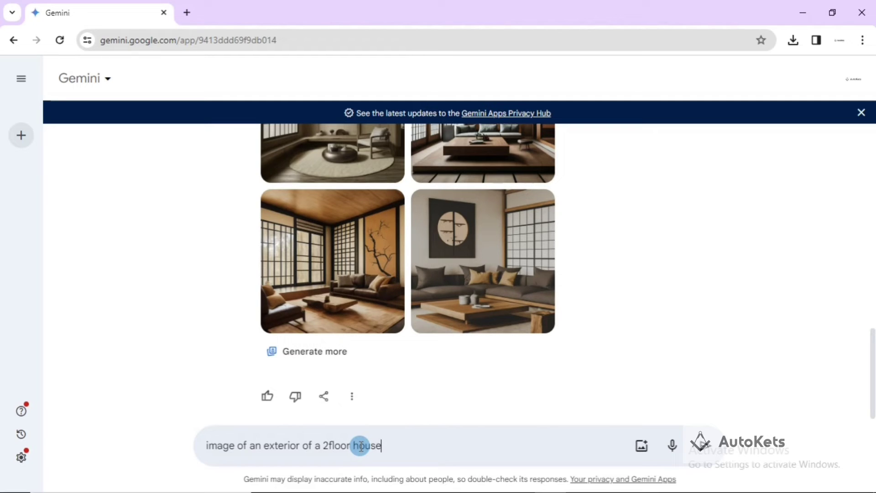
key(Return)
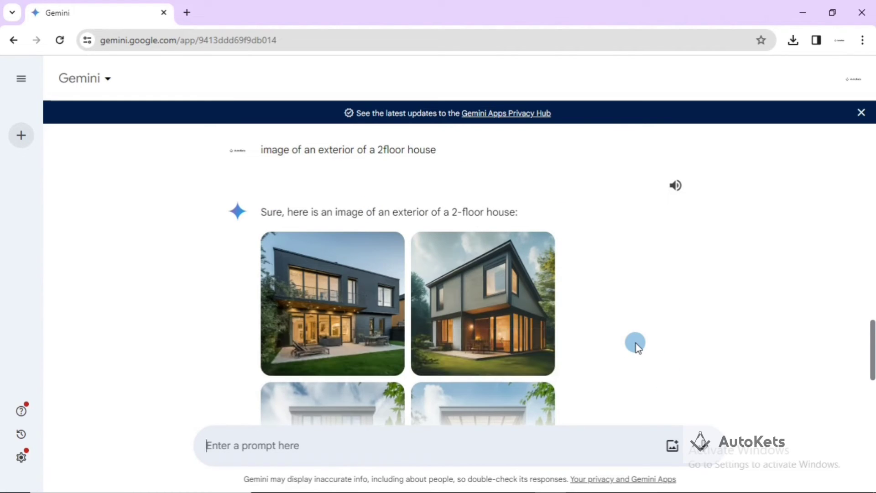
scroll(585, 333, down, 4)
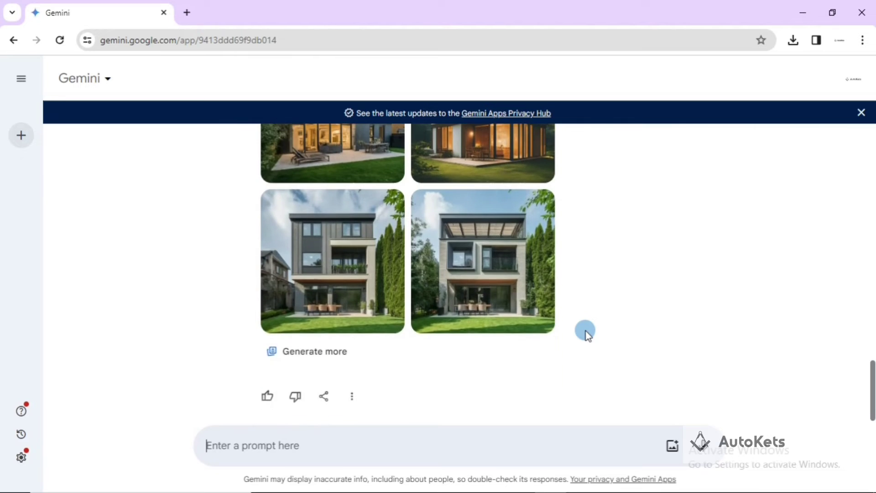
scroll(586, 332, up, 5)
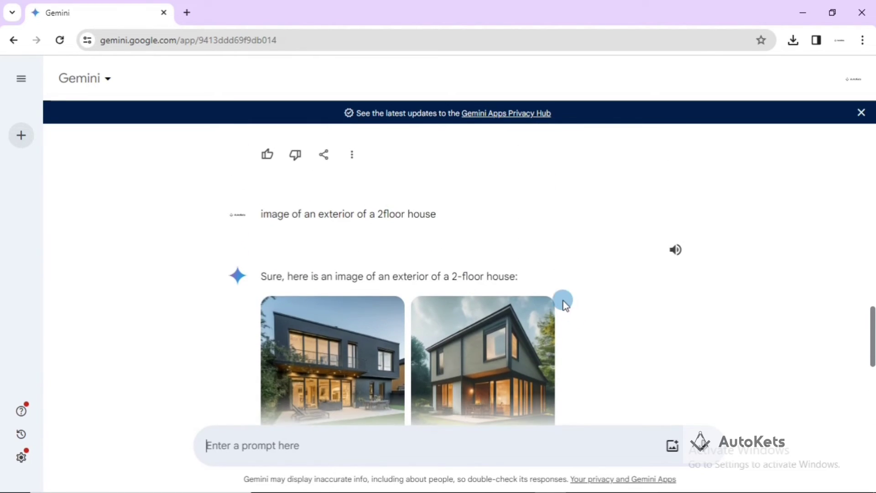
- Edit the house prompt to add 'with french detailing' after 'house' and resubmit it
mouse_move(415, 211)
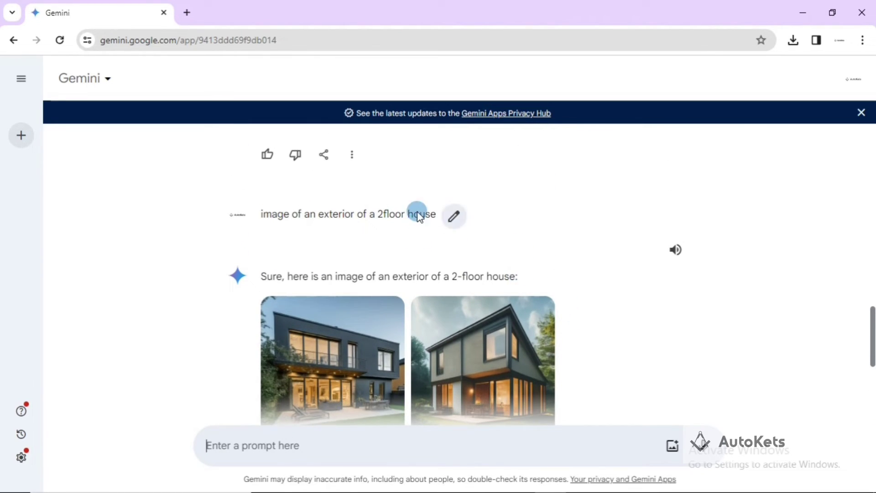
click(460, 224)
drag(415, 223, 393, 222)
click(456, 227)
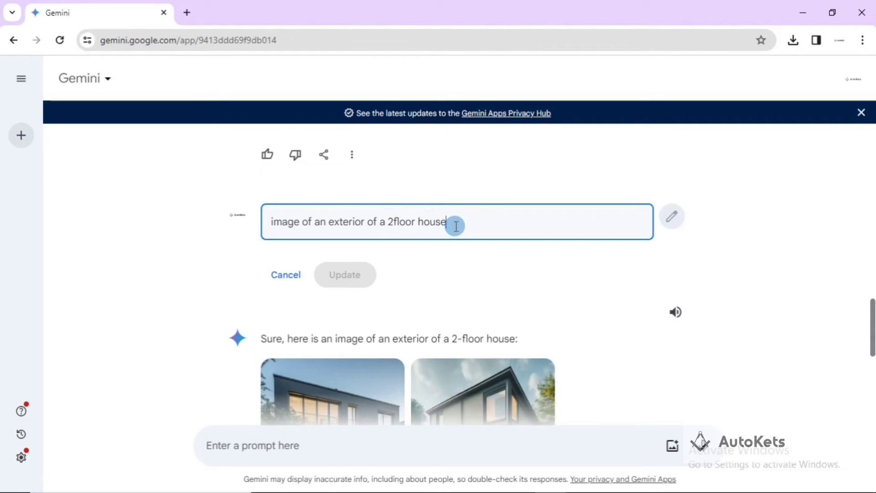
text(with french dey)
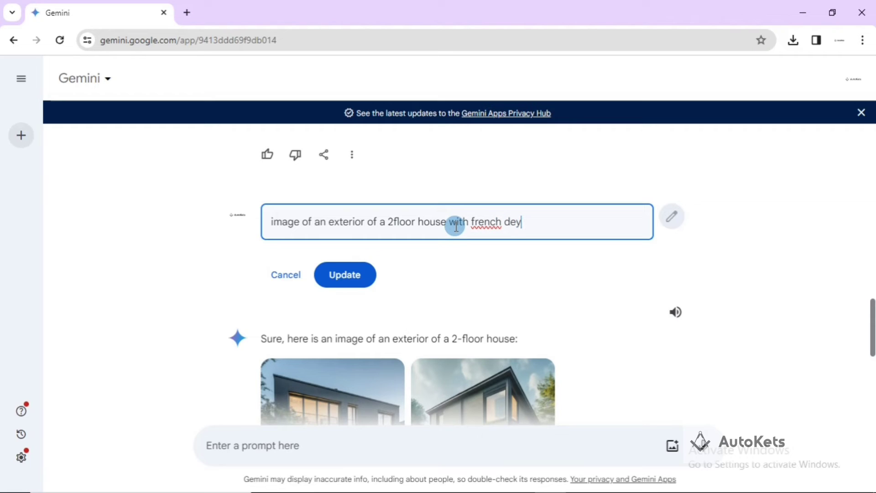
text(ailing)
key(Return)
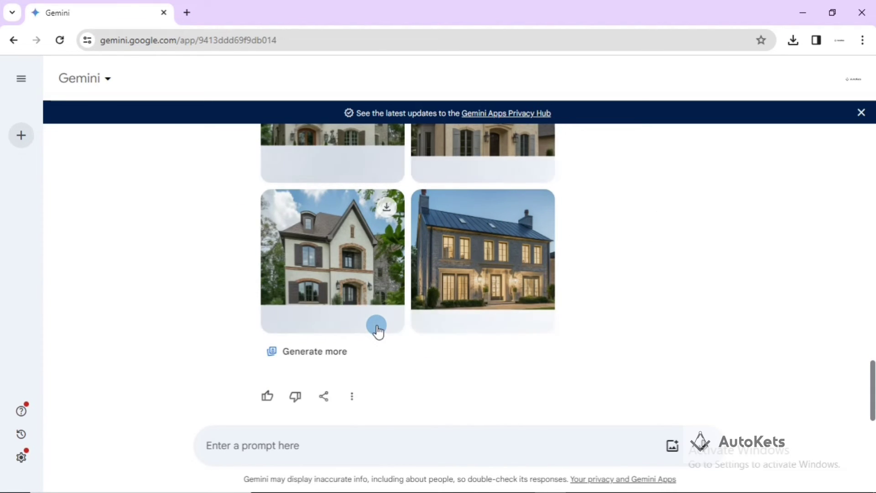
- Look over the four French-style two-floor house exteriors and focus the prompt box
scroll(379, 331, up, 3)
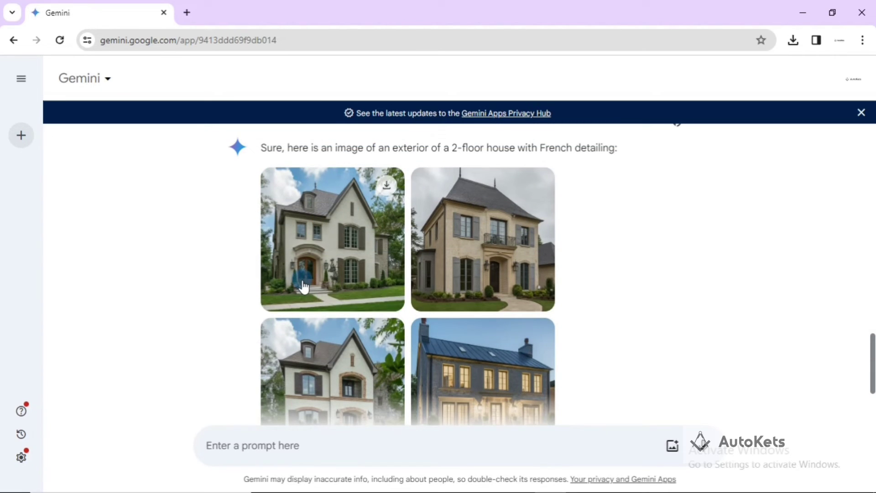
scroll(303, 286, down, 1)
click(236, 452)
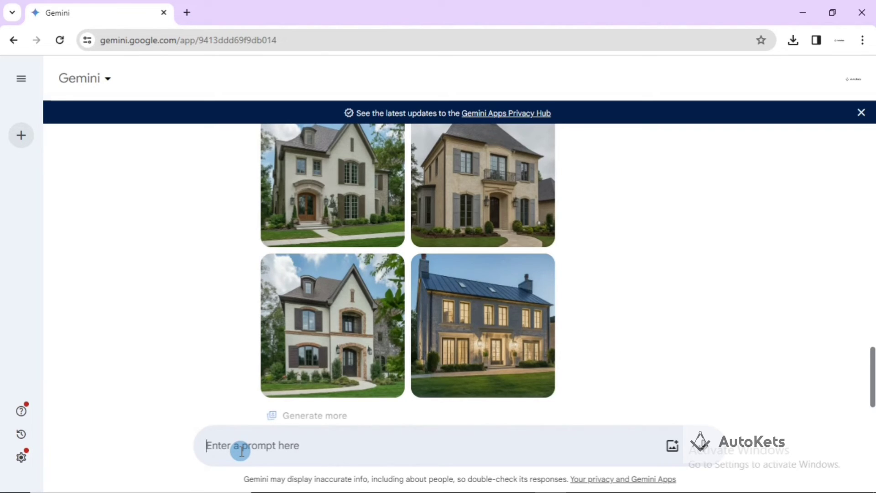
- Request an image of a 2bhk house floor plan in 1500 square feet of area
text(image)
text( cfc a)
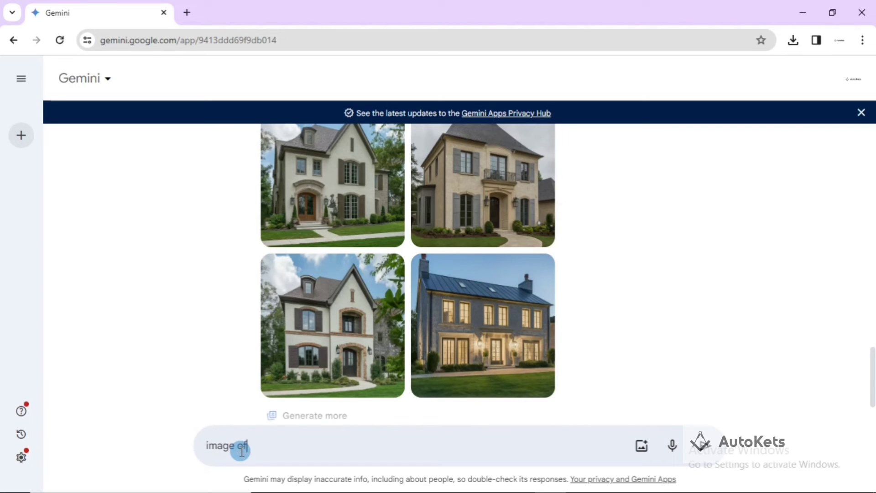
text(floor plan of a2bhk house )
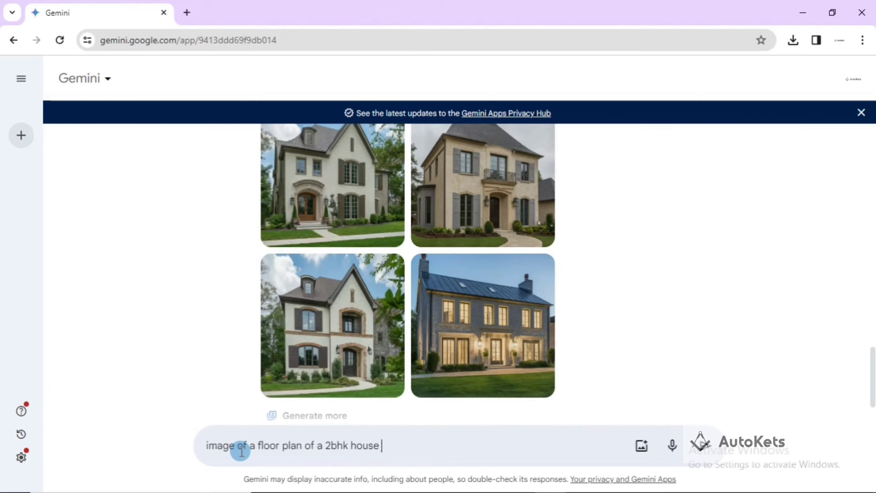
text(in 1500 square feet o)
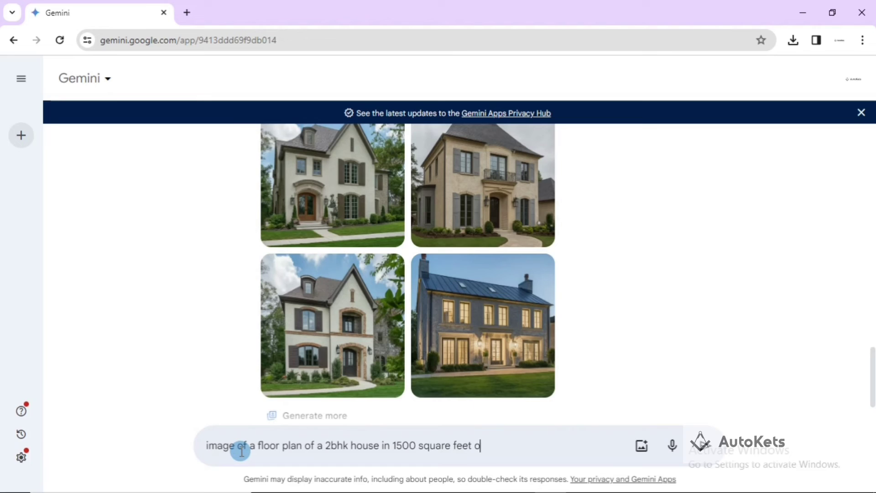
text(f area)
key(Return)
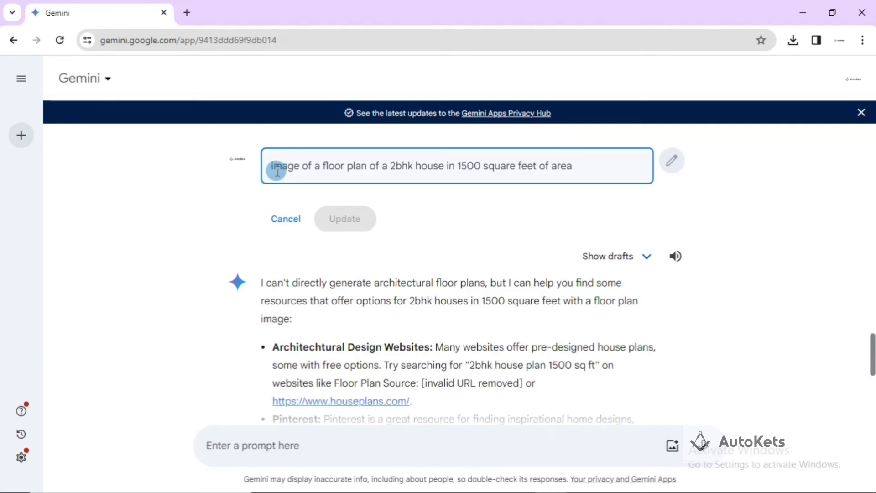
- Reword the floor-plan prompt to start with 'create an image' and resubmit it
click(315, 171)
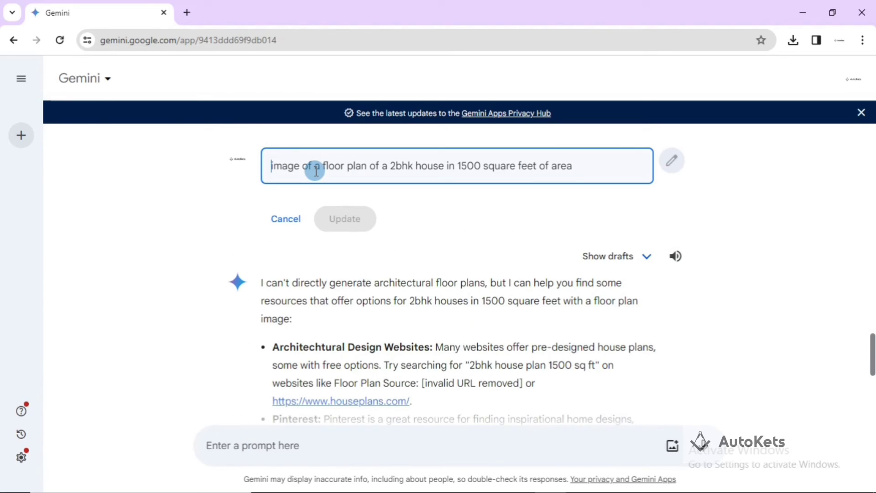
text(create na)
key(BackSpace)
key(BackSpace)
text(an)
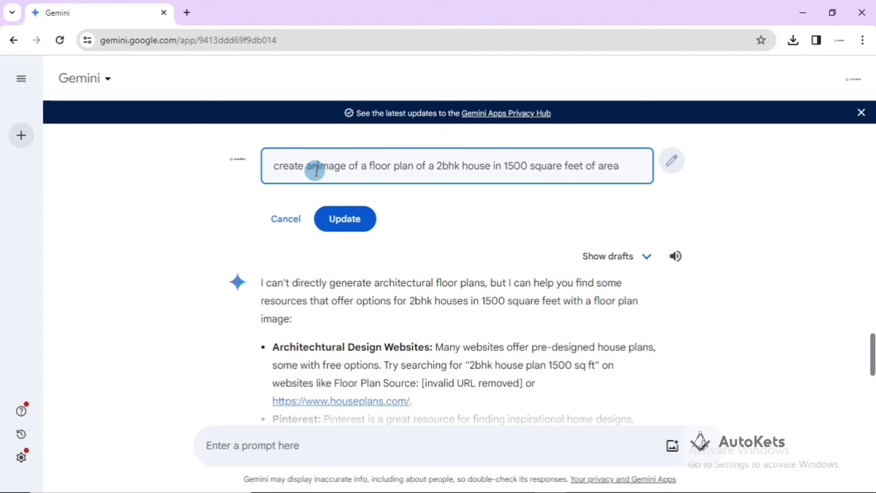
key(Return)
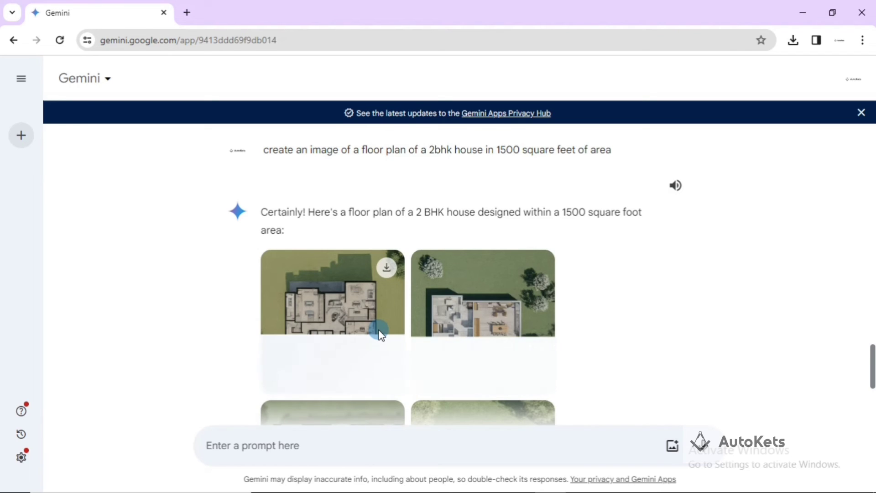
- Preview the bottom-left 2 BHK floor plan full size, then return to the prompt box
scroll(379, 330, down, 3)
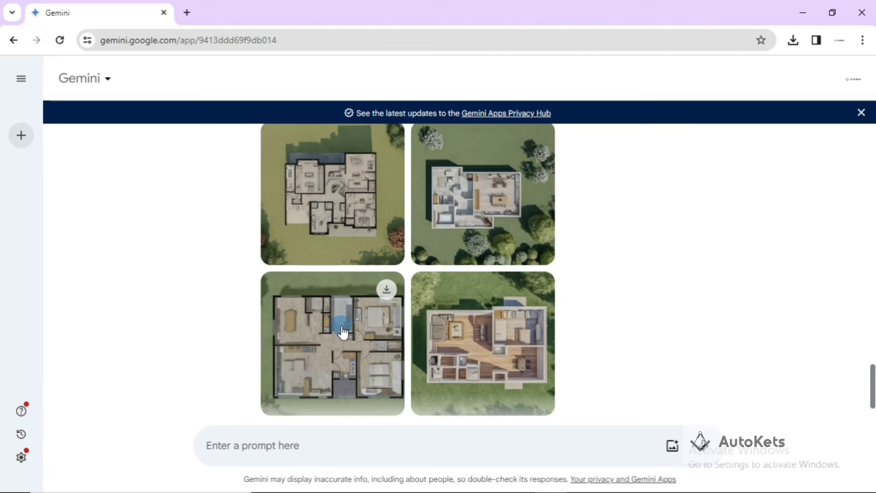
scroll(411, 356, down, 2)
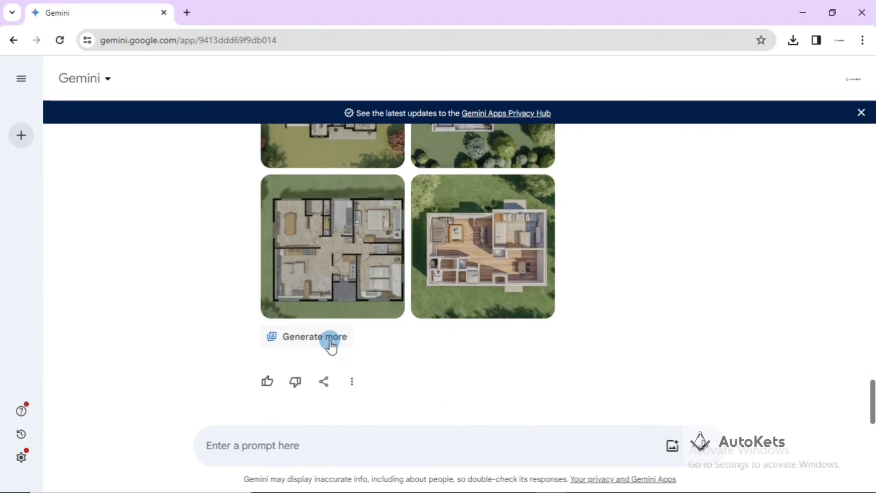
click(315, 258)
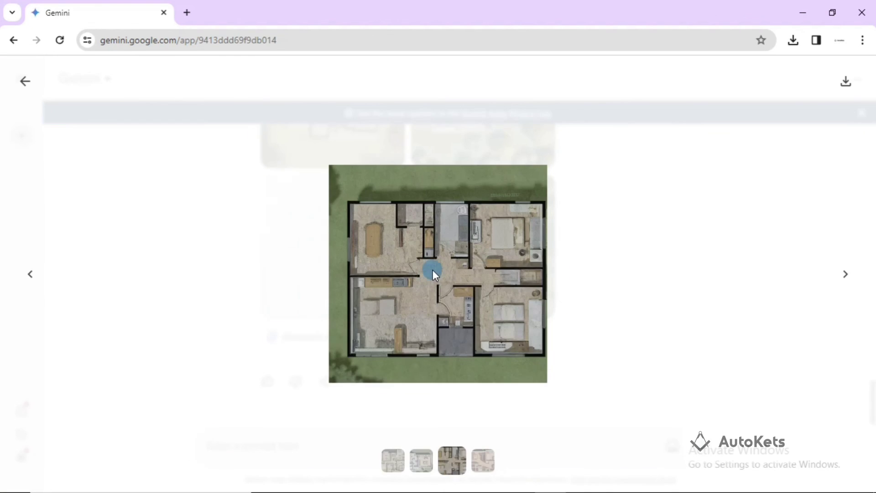
key(Escape)
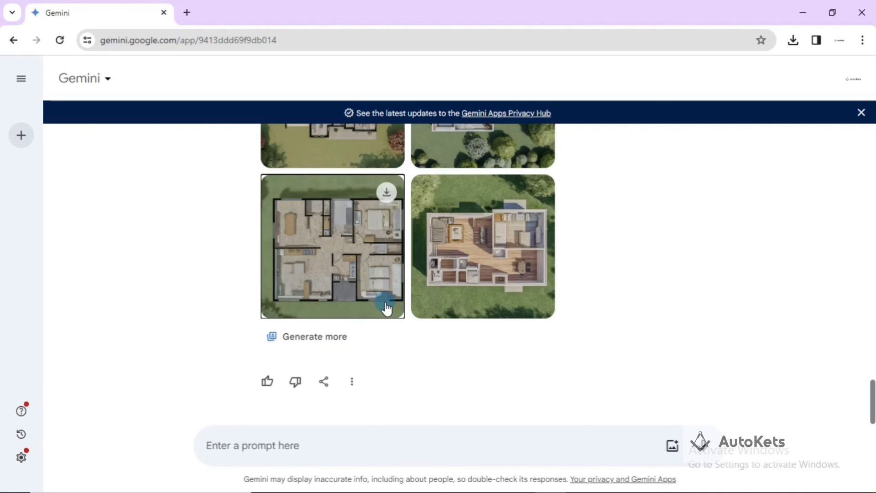
click(279, 447)
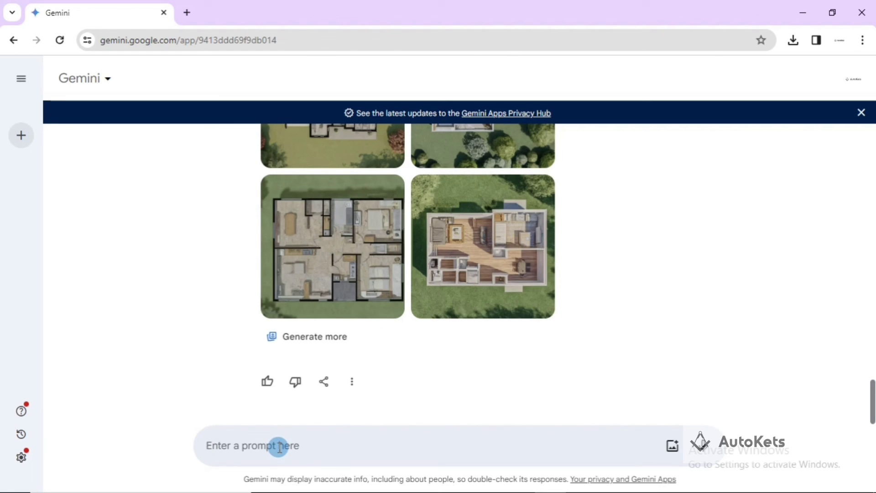
- Ask Gemini 'what is gemini ai'
text(what is gemini a)
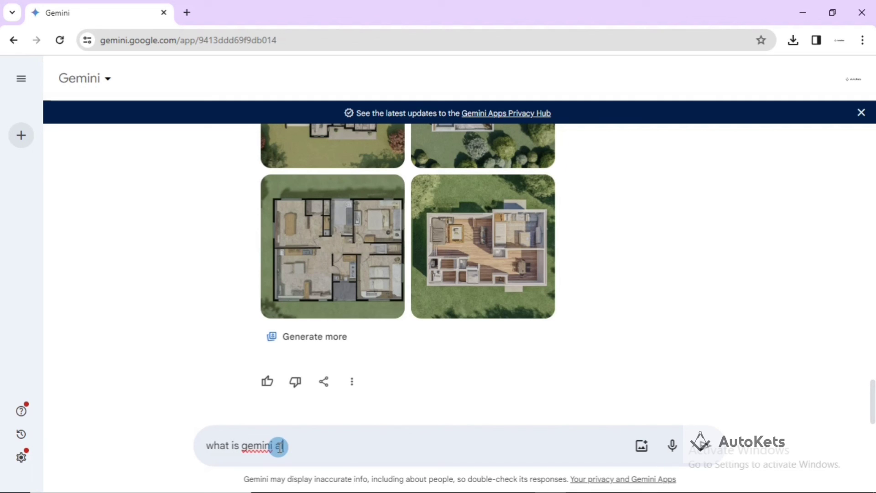
text(i)
key(Return)
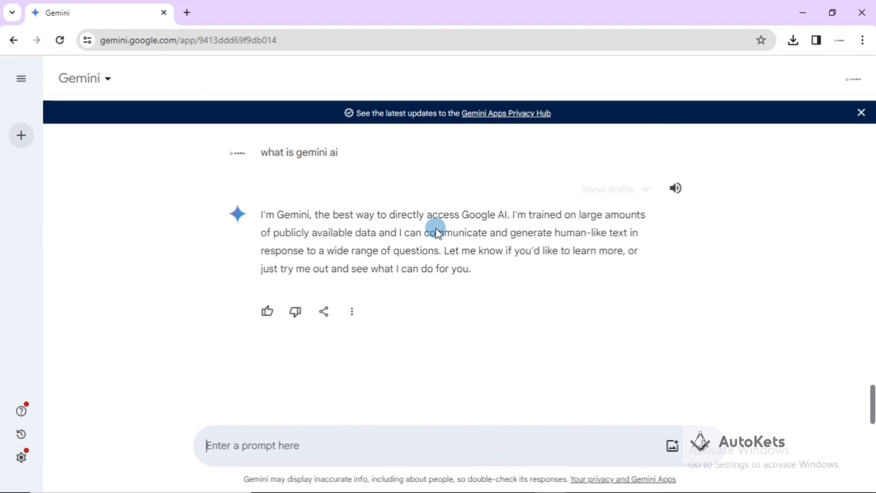
scroll(440, 242, up, 9)
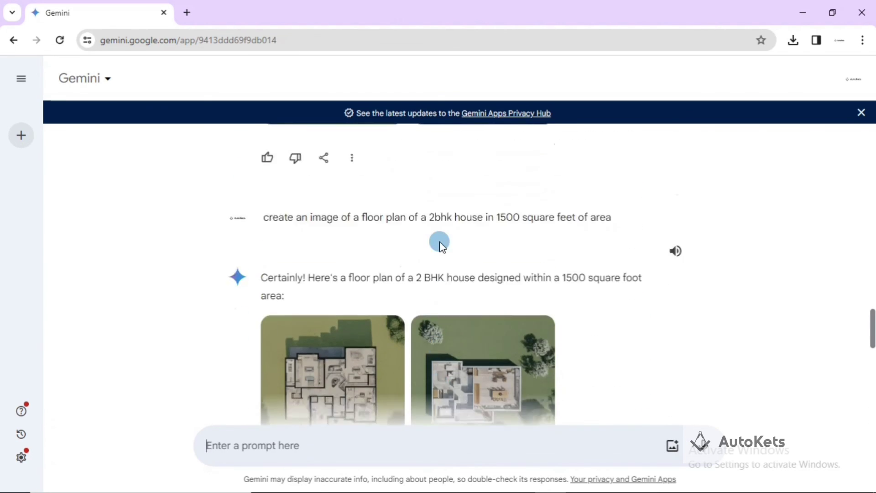
scroll(441, 243, up, 5)
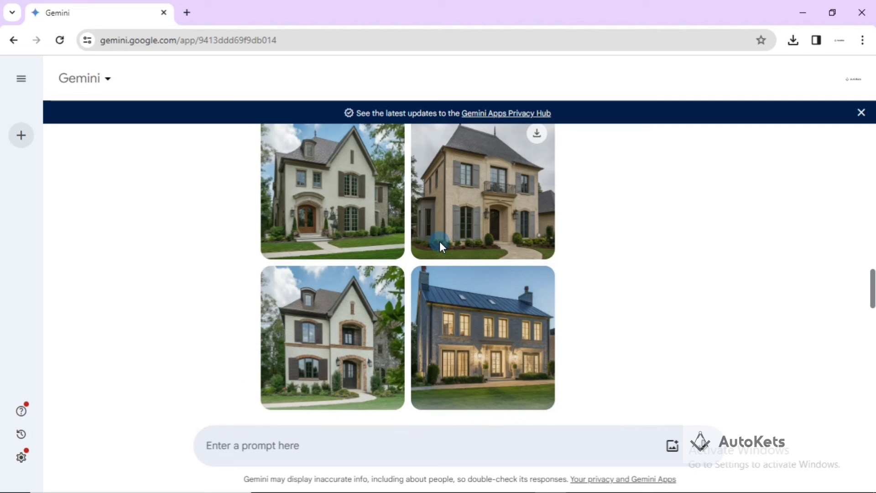
scroll(441, 247, up, 3)
scroll(441, 246, up, 7)
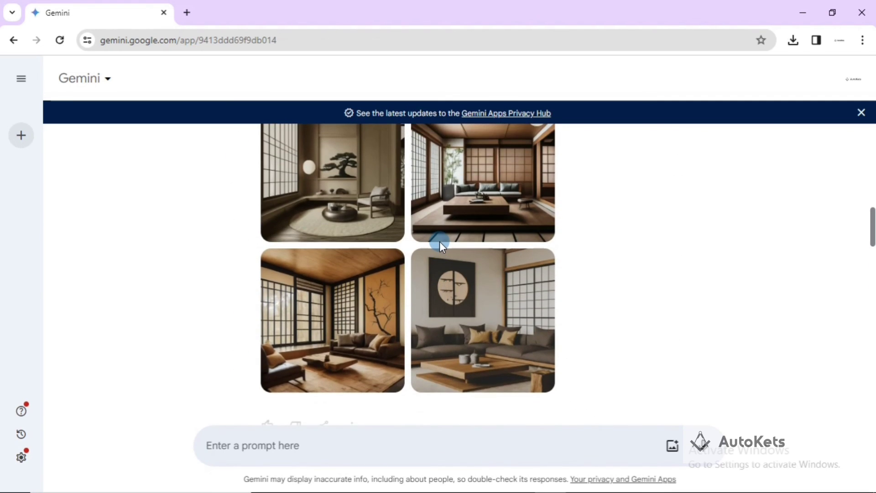